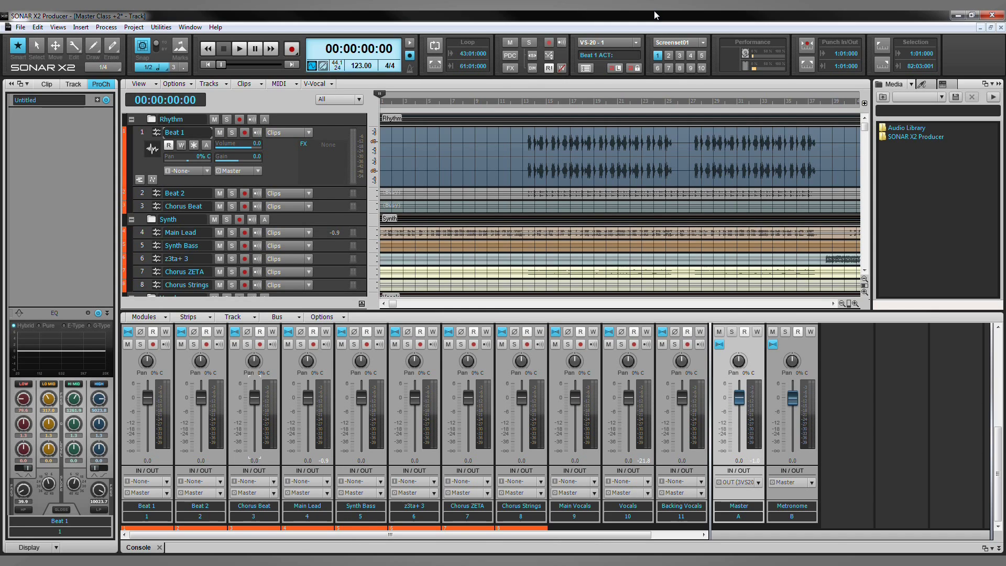
# Step: Hide the Multidock console and inspect the Main Lead, Main Vocals and Beat 1 tracks
pyautogui.press('d')
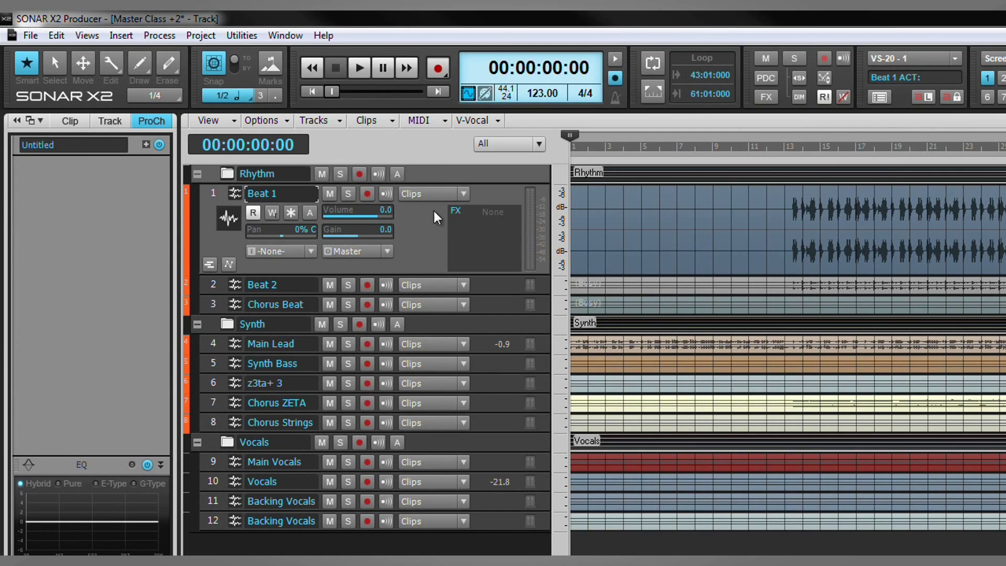
pyautogui.click(453, 337)
pyautogui.click(453, 454)
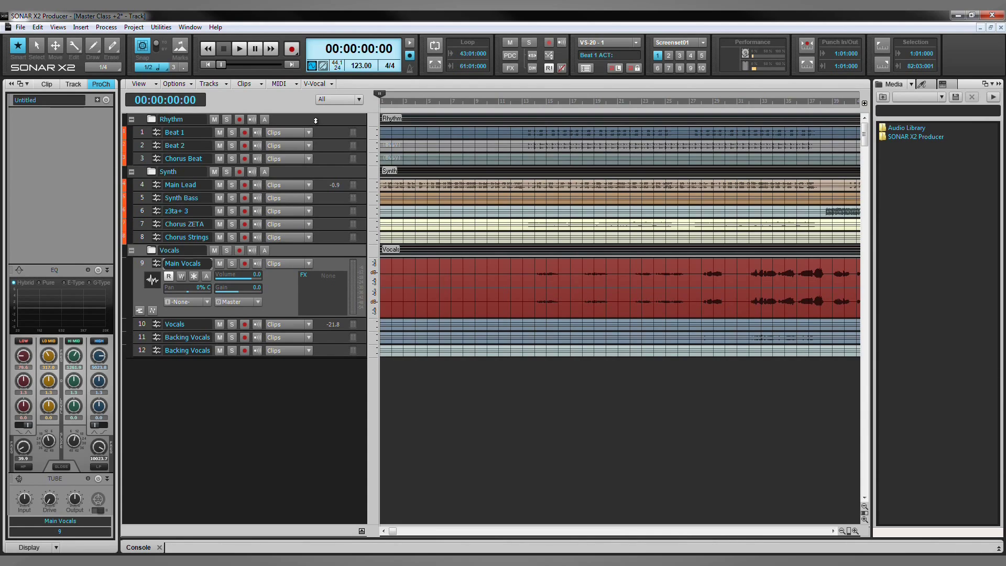
pyautogui.click(314, 130)
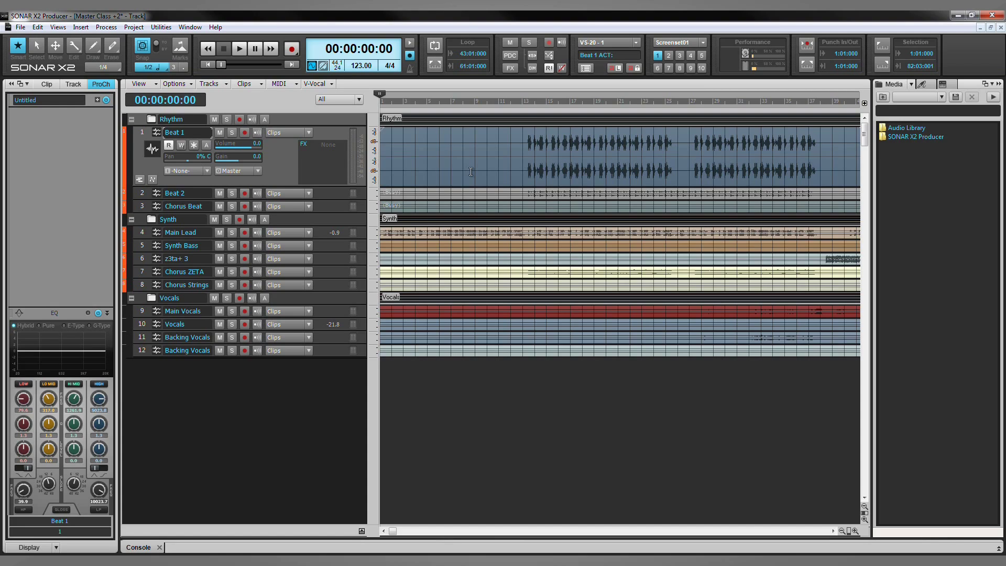
# Step: Reopen the Console view in the bottom Multidock with Alt+2
pyautogui.hotkey('alt', '2')
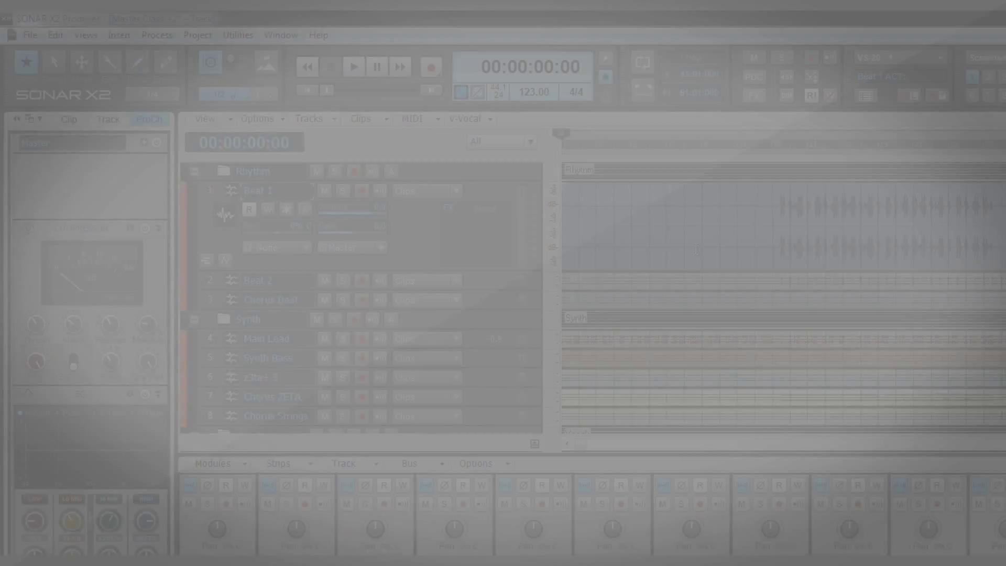
pyautogui.press('space')
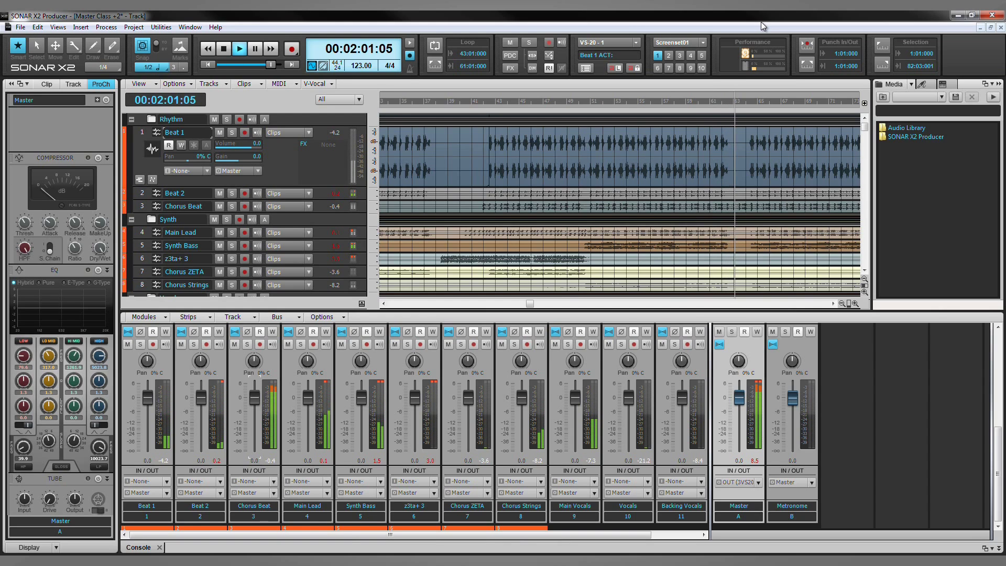
pyautogui.press('space')
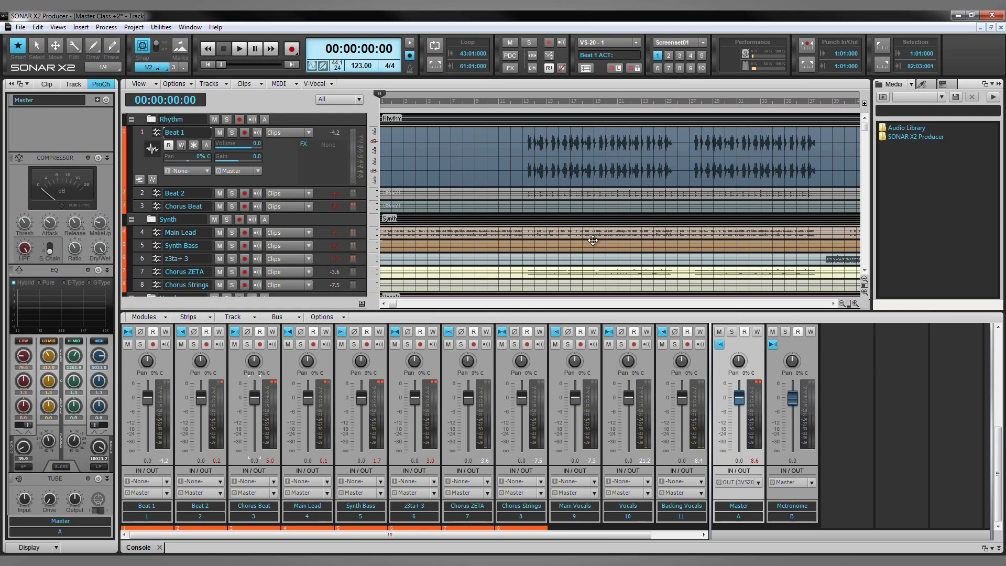
# Step: Maximize the console and add three new stereo buses, C, D and E
pyautogui.hotkey('ctrl', 'shift', 'd')
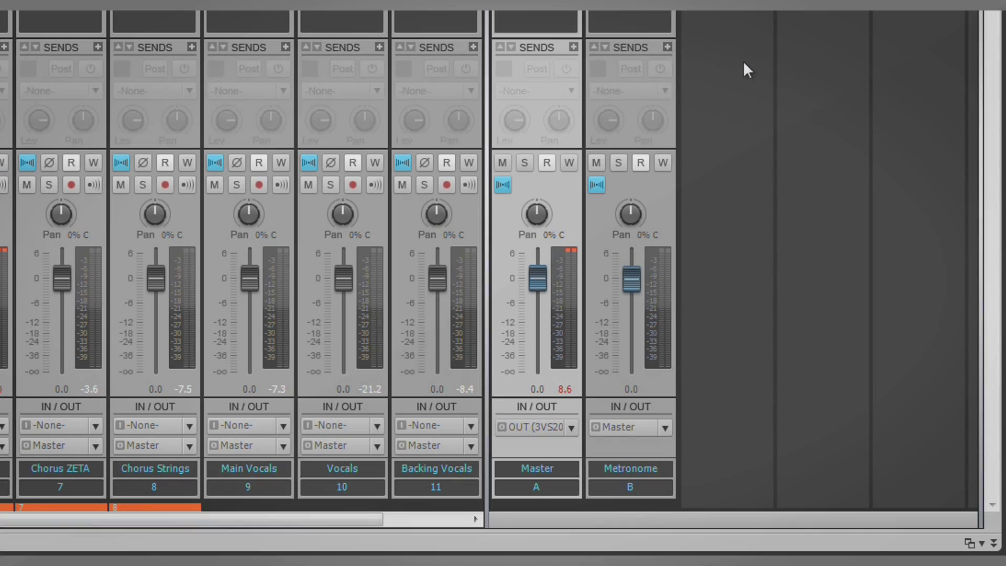
pyautogui.rightClick(857, 274)
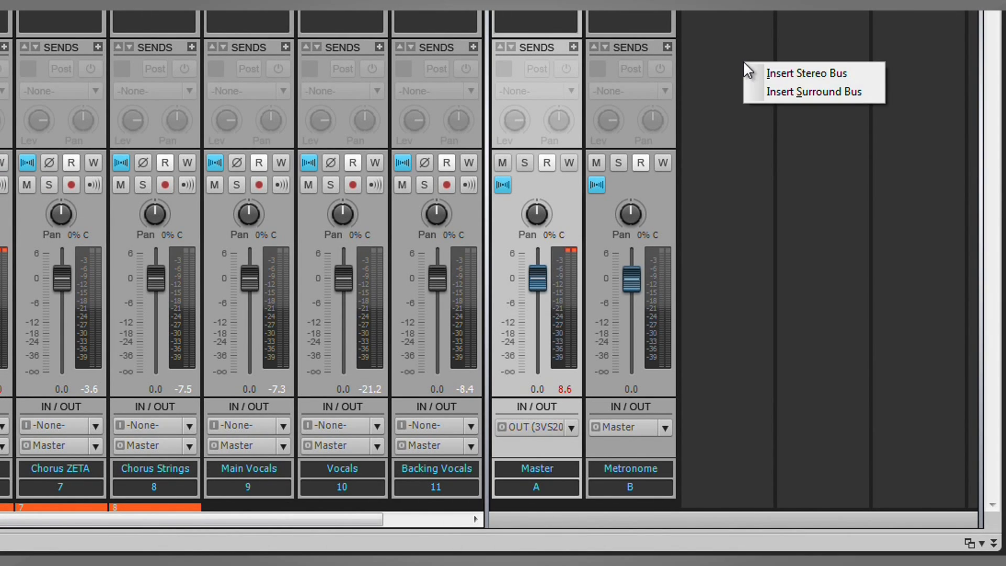
pyautogui.click(795, 73)
pyautogui.rightClick(800, 63)
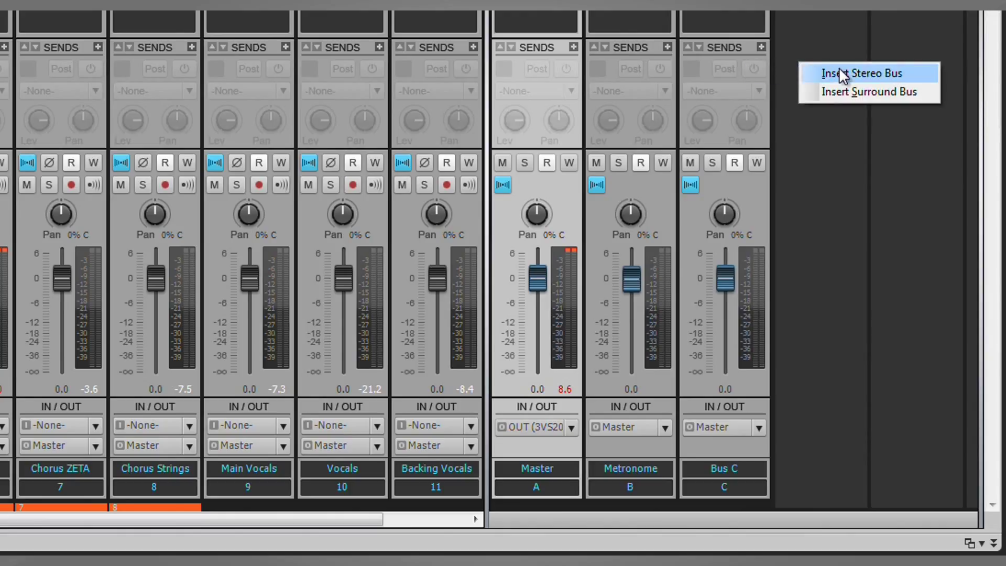
pyautogui.click(839, 74)
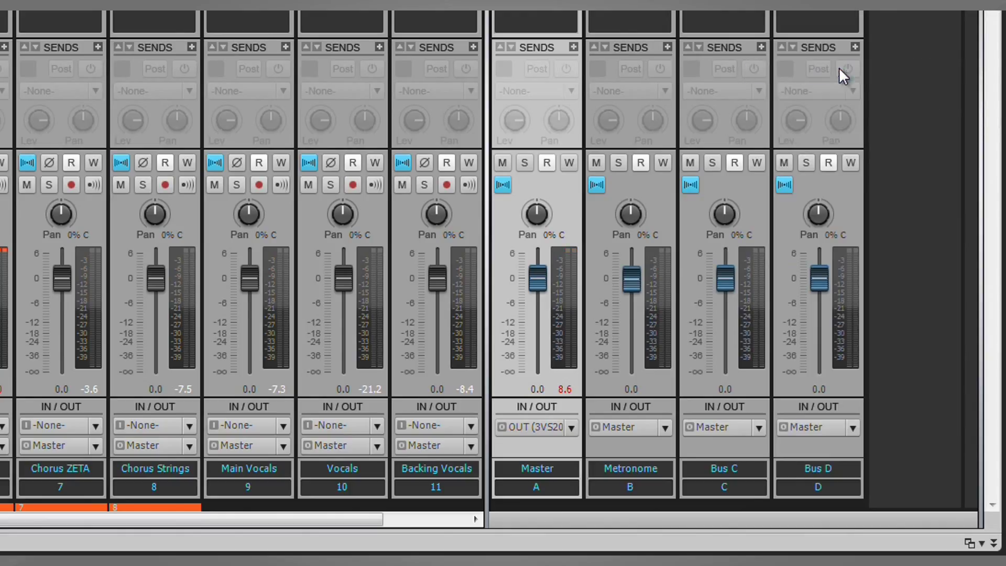
pyautogui.rightClick(899, 65)
pyautogui.click(931, 77)
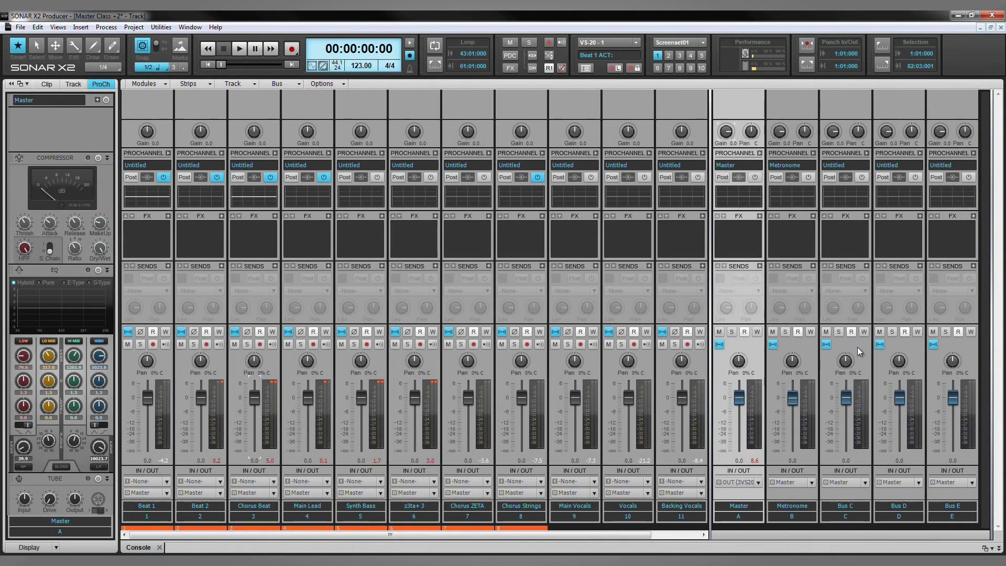
# Step: Name bus C 'Rhythm', bus D 'Synth' and bus E 'Vocals'
pyautogui.doubleClick(849, 507)
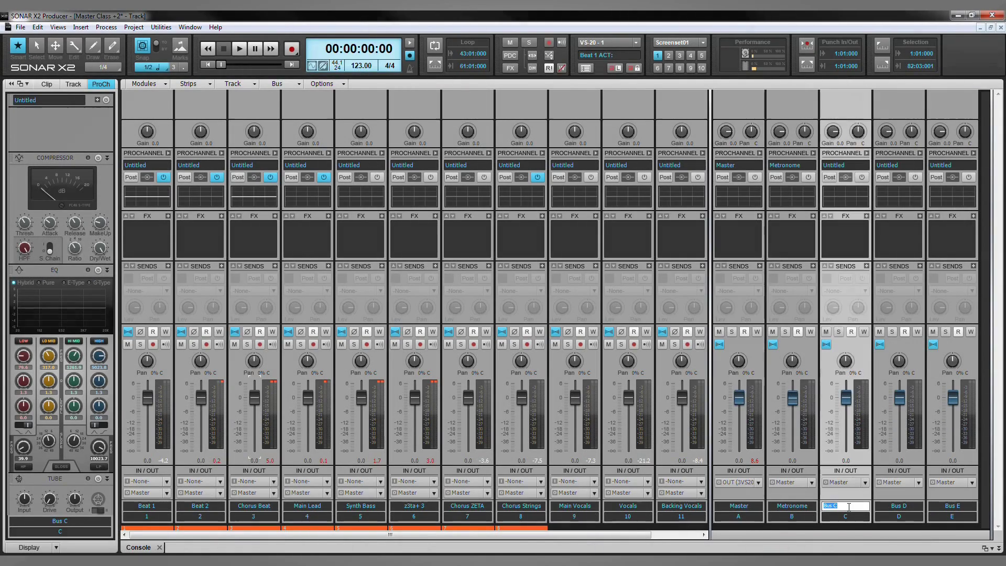
pyautogui.write('Rhythm')
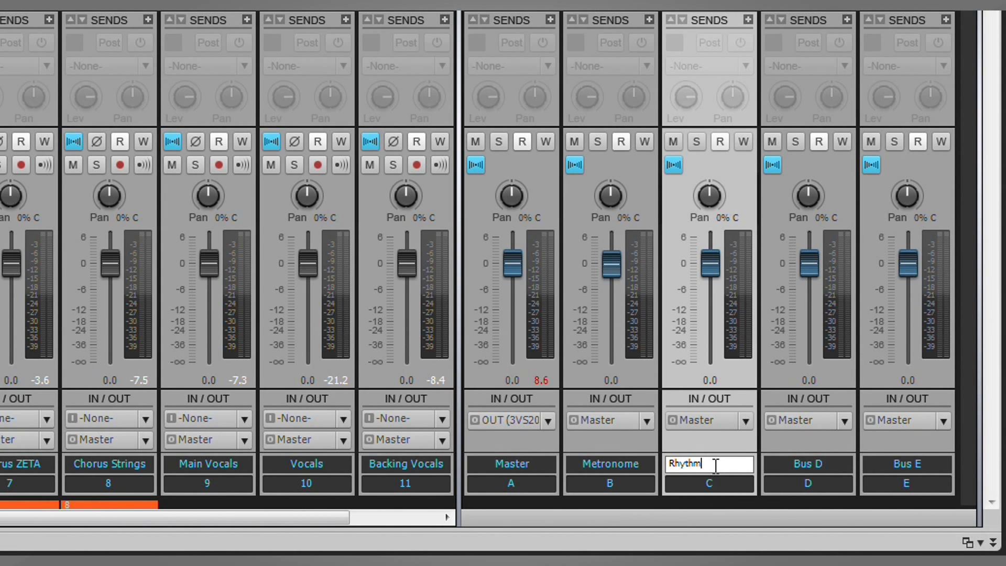
pyautogui.press('Return')
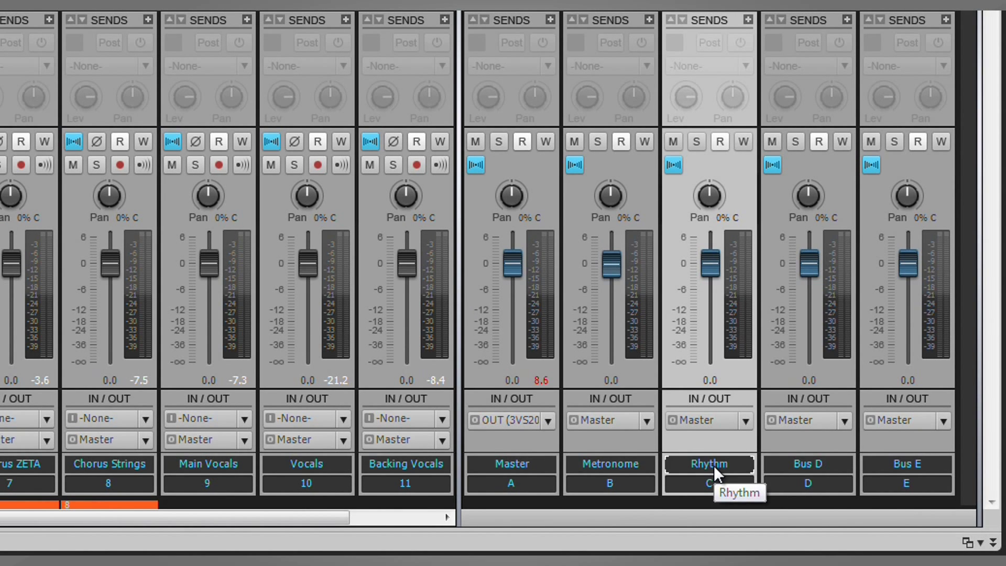
pyautogui.doubleClick(829, 466)
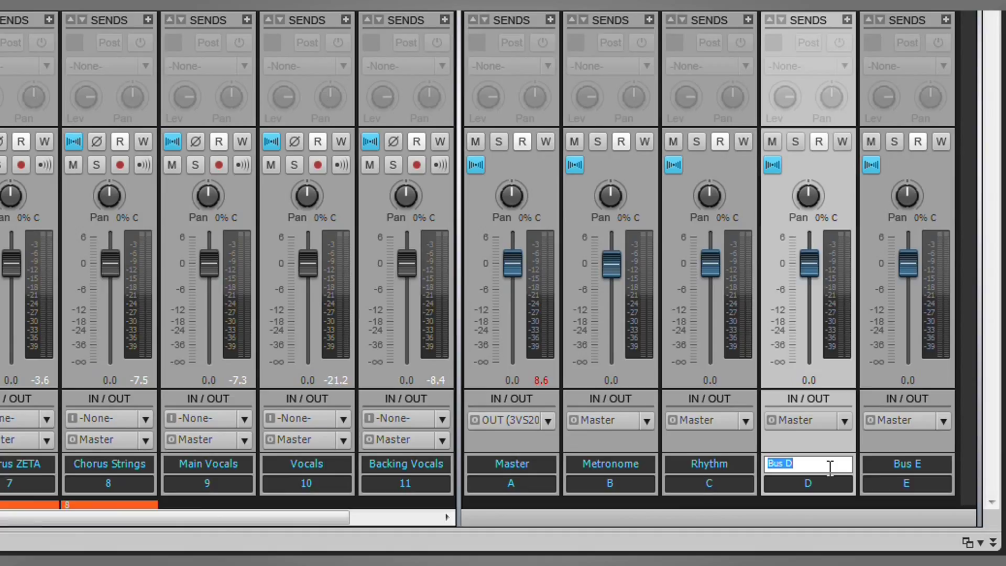
pyautogui.write('Synth')
pyautogui.press('Return')
pyautogui.doubleClick(913, 465)
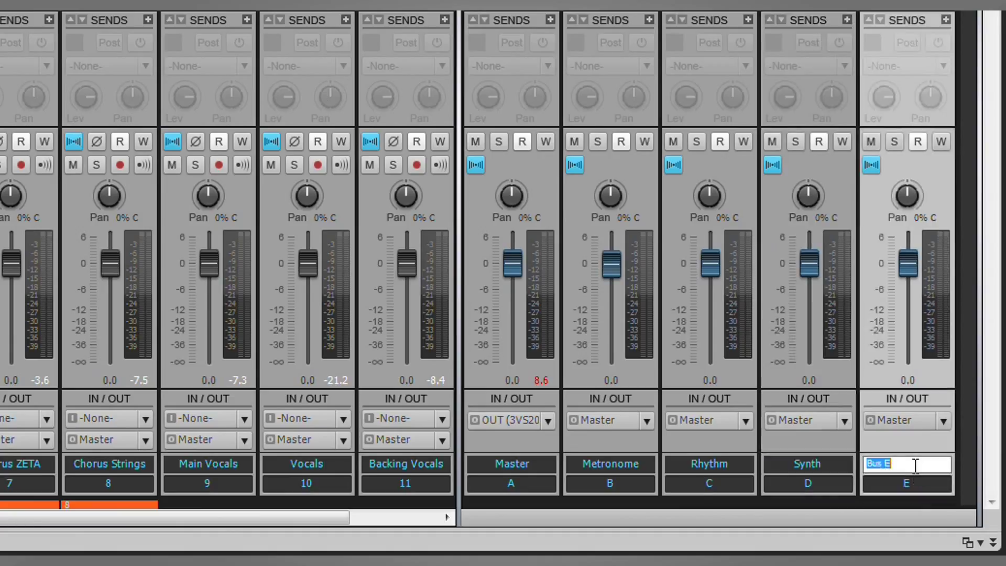
pyautogui.write('Vocals')
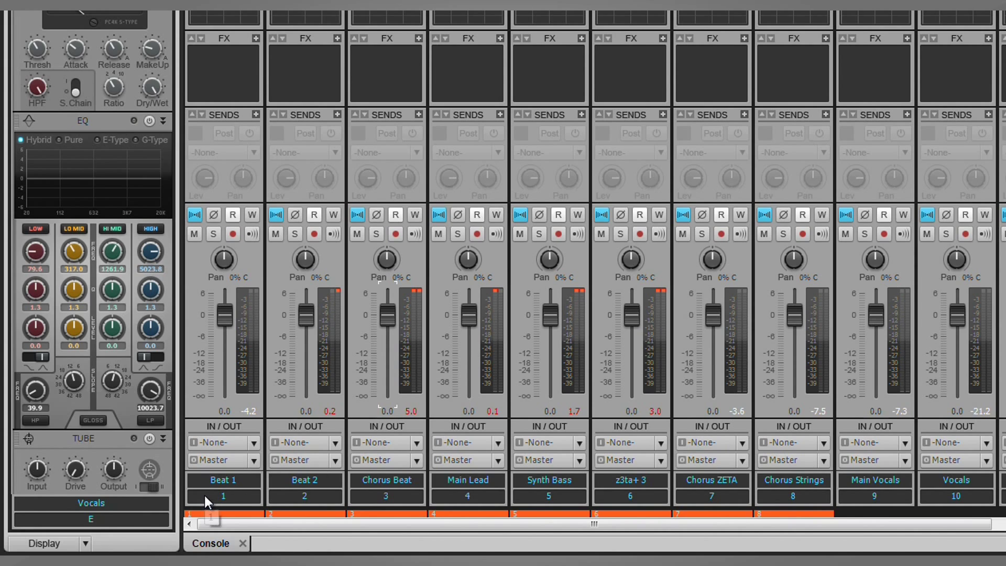
# Step: Select tracks 1–3 (Beat 1, Beat 2, Chorus Beat) and set their output to Rhythm
pyautogui.moveTo(205, 496); pyautogui.dragTo(393, 495)
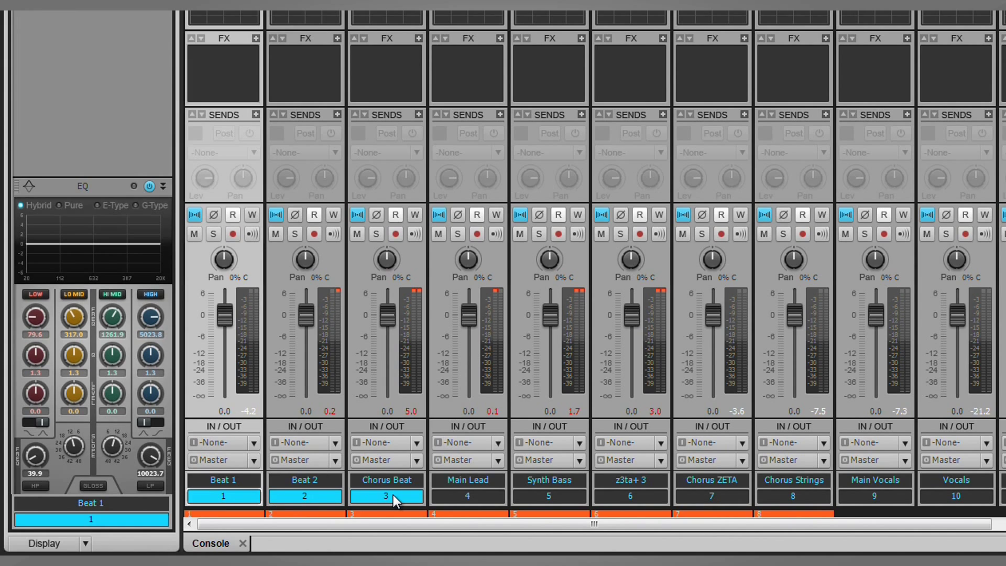
pyautogui.click(417, 460)
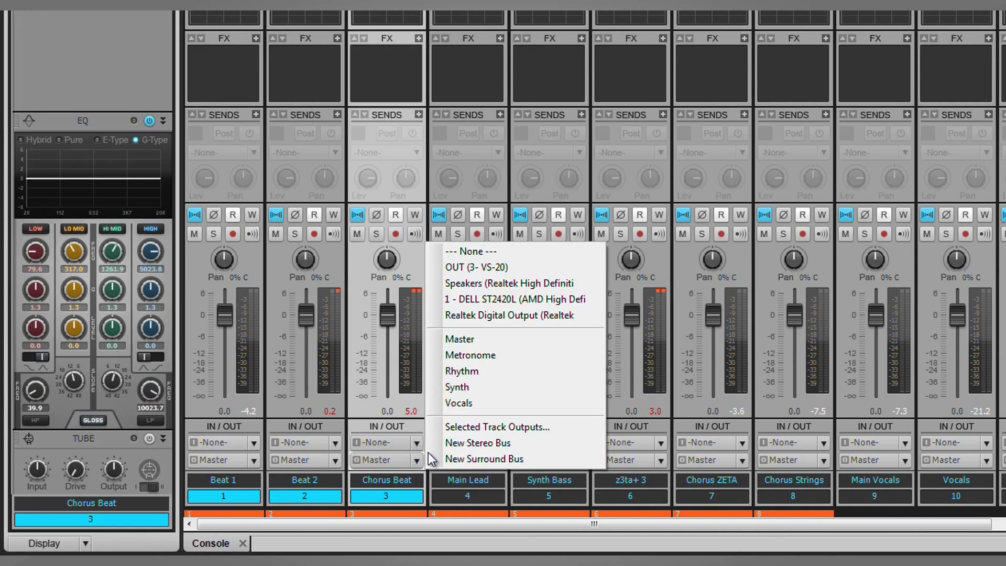
pyautogui.click(476, 372)
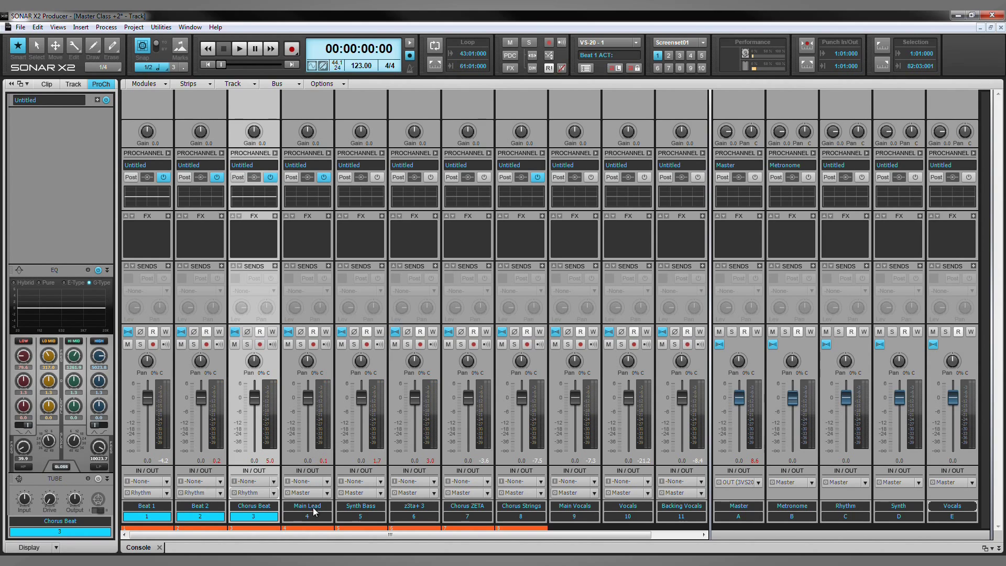
# Step: Select tracks 4–8 and set their output to the Synth bus
pyautogui.moveTo(313, 514); pyautogui.dragTo(524, 519)
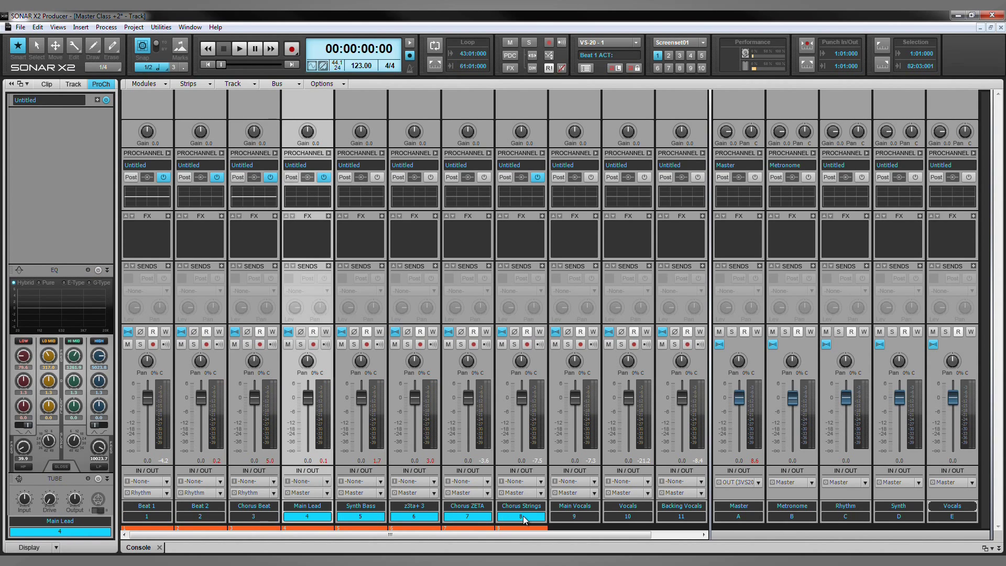
pyautogui.click(540, 492)
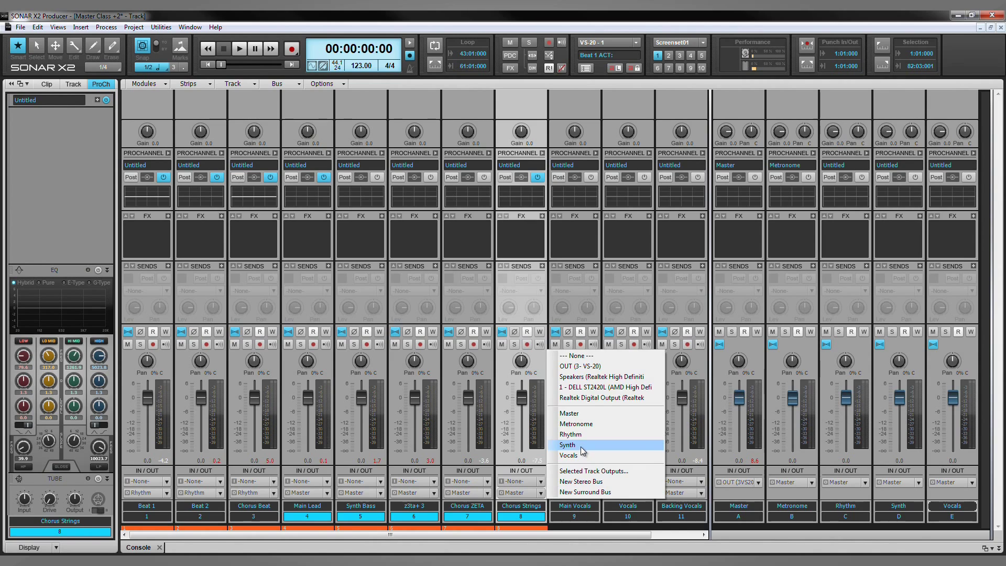
pyautogui.click(581, 445)
# Step: Select vocal tracks 9–12 and set their output to the Vocals bus
pyautogui.click(586, 517)
pyautogui.moveTo(585, 517); pyautogui.dragTo(697, 536)
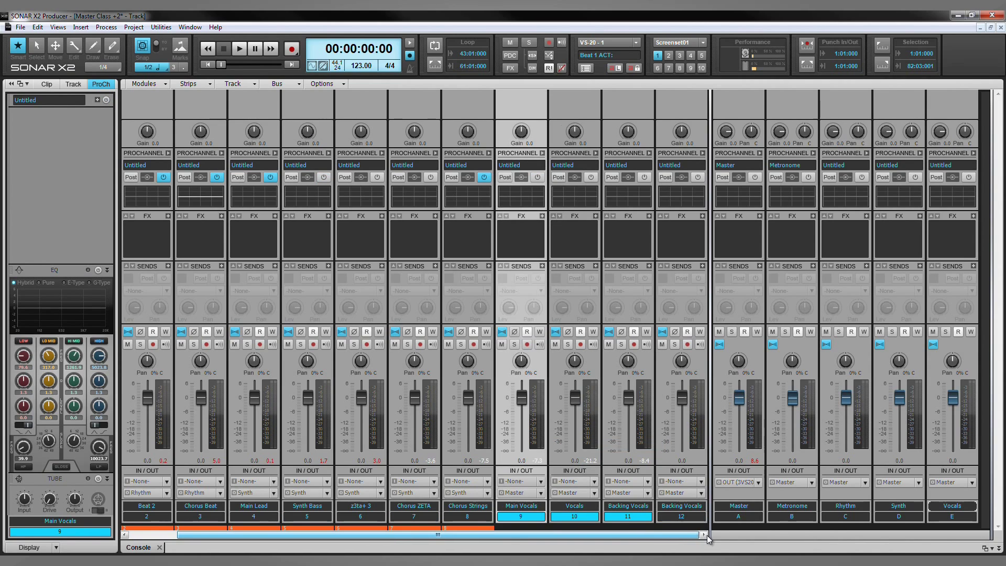
pyautogui.keyDown('ctrl'); pyautogui.click(681, 517); pyautogui.keyUp('ctrl')
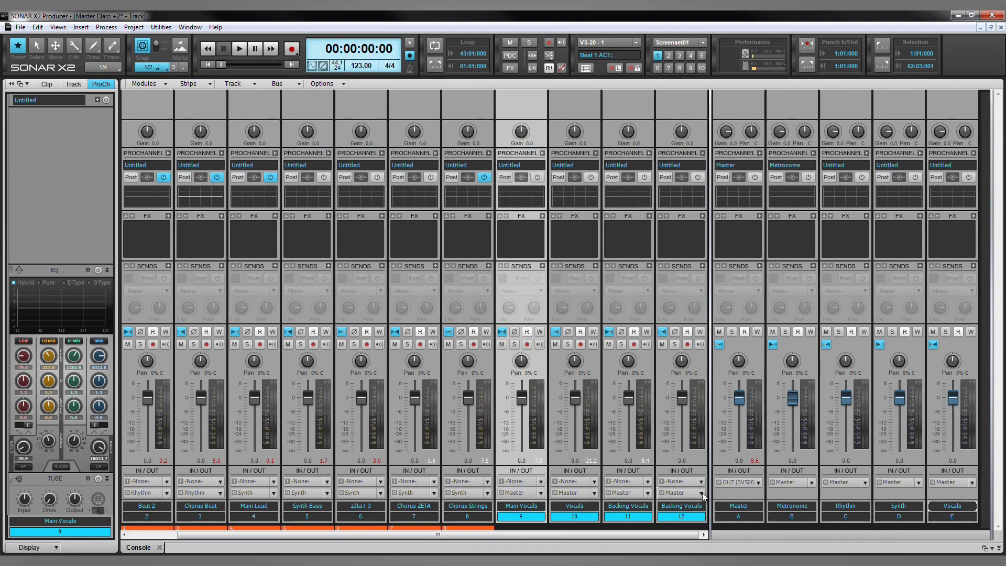
pyautogui.click(702, 493)
pyautogui.click(737, 455)
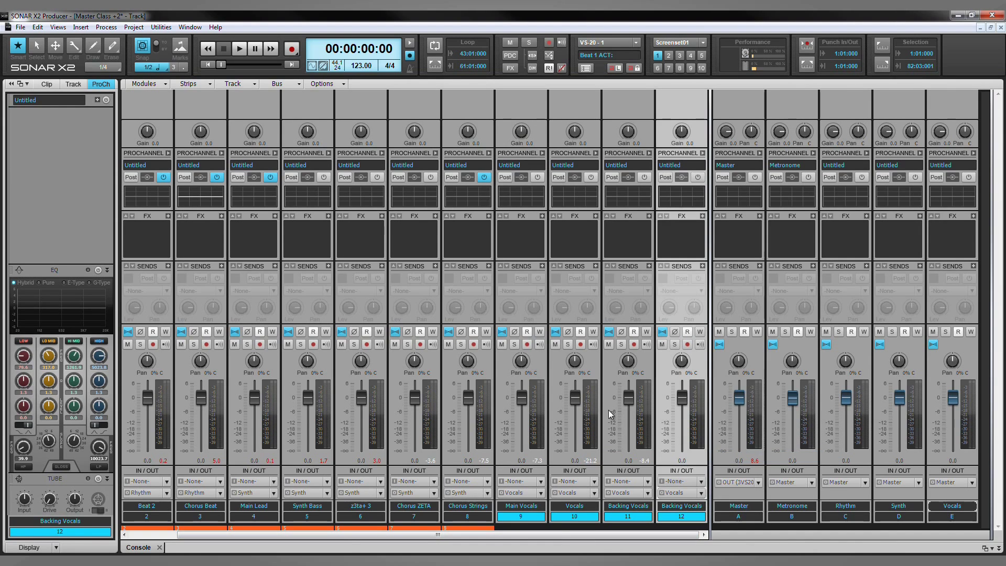